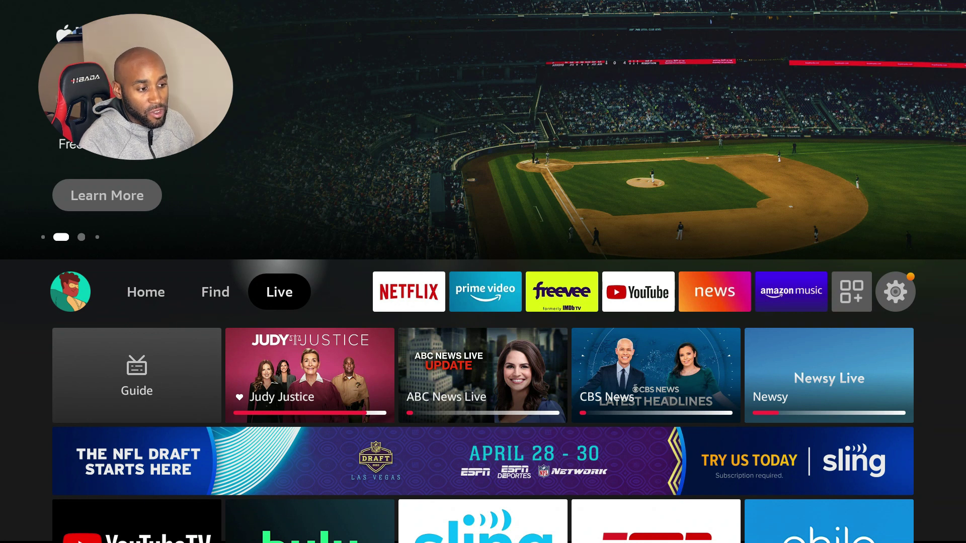
Step: Go to the Settings section of the Fire TV home screen
key("Left")
key("Left")
key("Right")
key("Right")
key("Right")
key("Right")
key("Right")
key("Right")
key("Right")
key("Right")
key("Right")
key("Right")
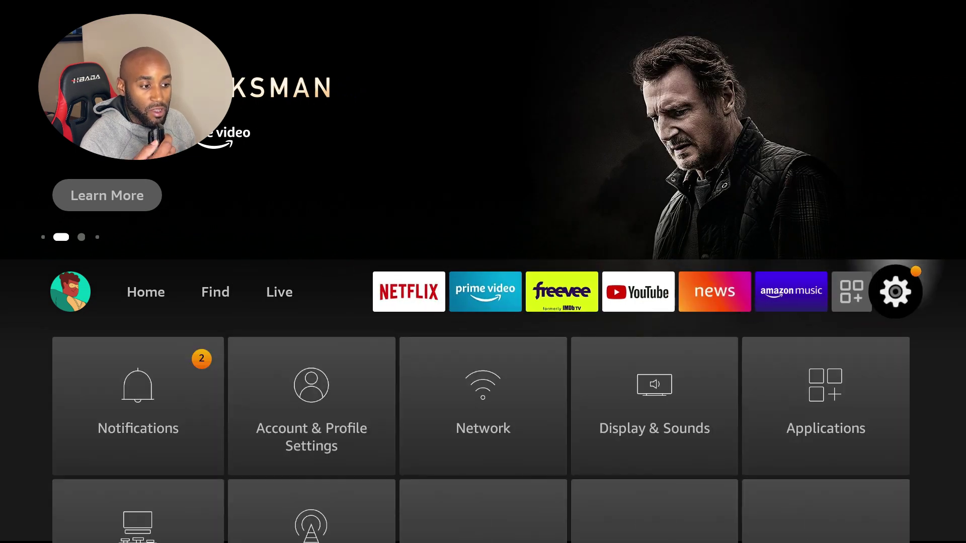
Step: Open the My Fire TV settings
key("Down")
key("Down")
key("Down")
key("Return")
Step: Look through the options available in the My Fire TV settings
key("Down")
key("Down")
key("Down")
key("Down")
key("Down")
key("Up")
key("Up")
key("Up")
key("Up")
key("Up")
Step: Open the device's About information and check for Fire TV system updates
key("Return")
key("Down")
key("Down")
key("Down")
key("Return")
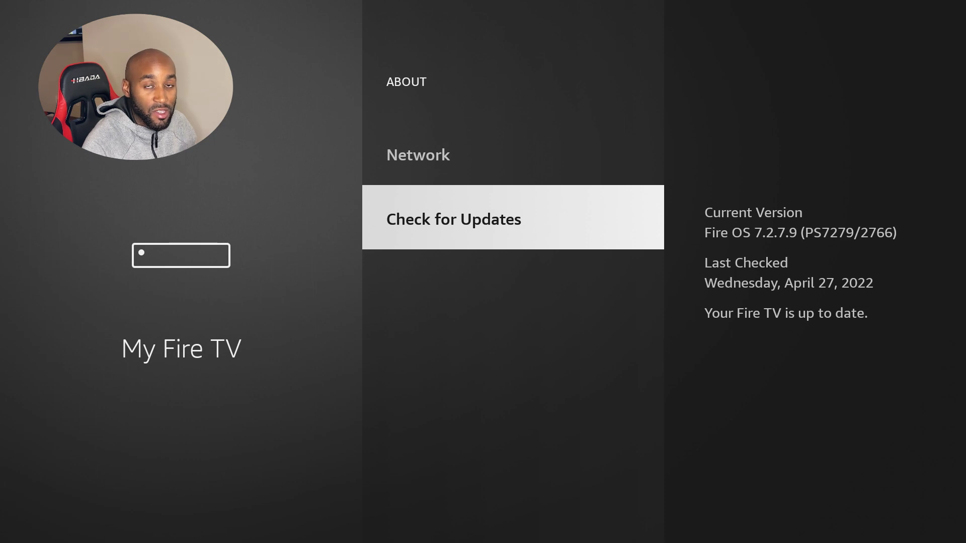